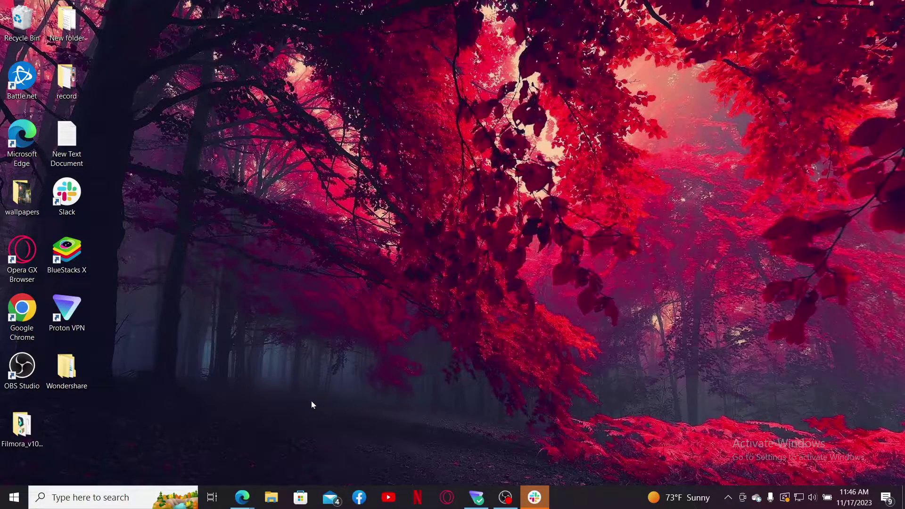
{"action": "type", "text": "r"}
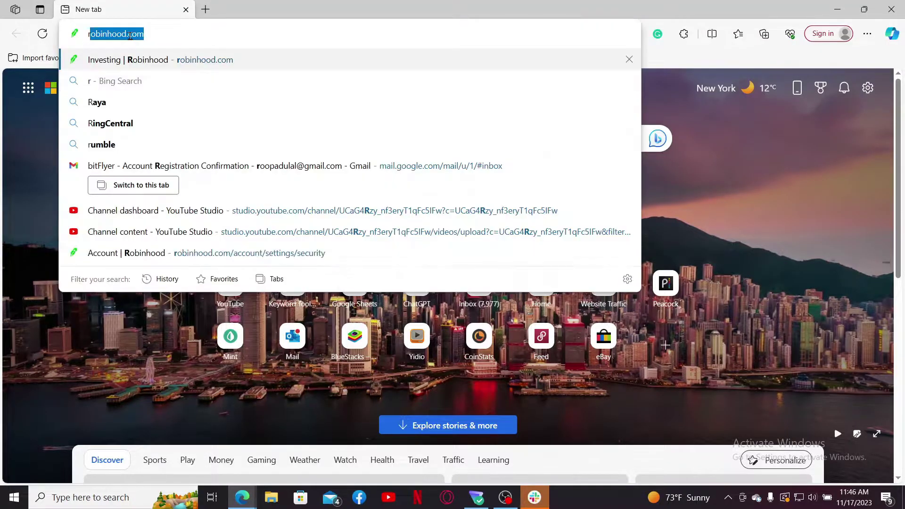
{"action": "type", "text": "oku.com"}
Step: Load roku.com in the browser
{"action": "key", "text": "Return"}
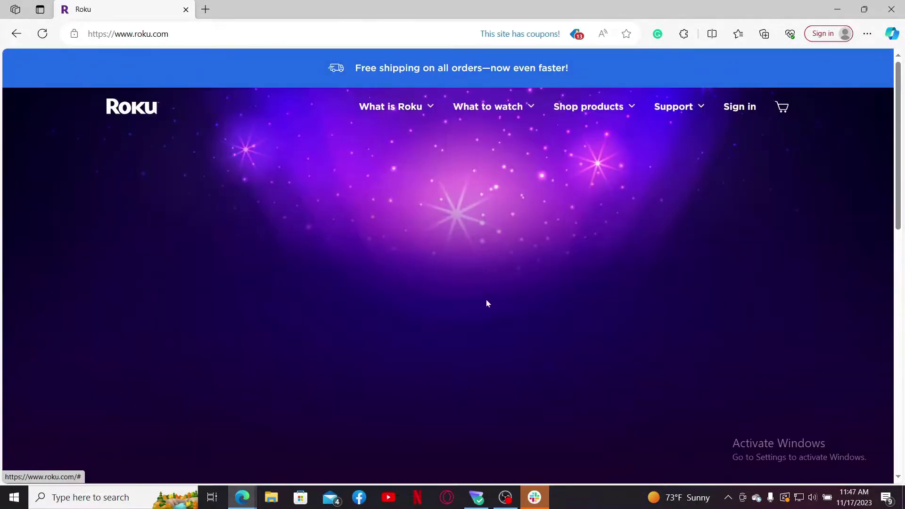
{"action": "scroll", "coordinate": [517, 250], "scroll_direction": "down", "scroll_amount": 5}
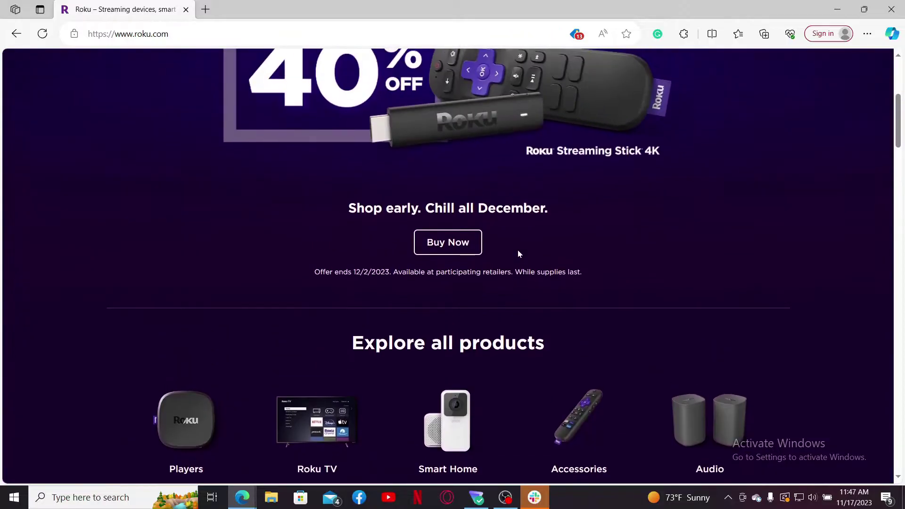
{"action": "scroll", "coordinate": [517, 250], "scroll_direction": "up", "scroll_amount": 5}
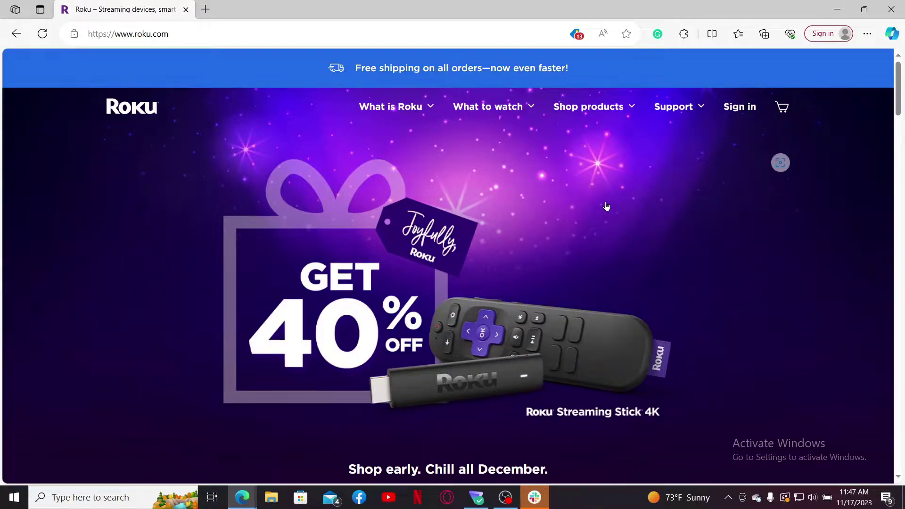
Step: Go from the header's Sign in link to the Roku account creation page
{"action": "left_click", "coordinate": [739, 107]}
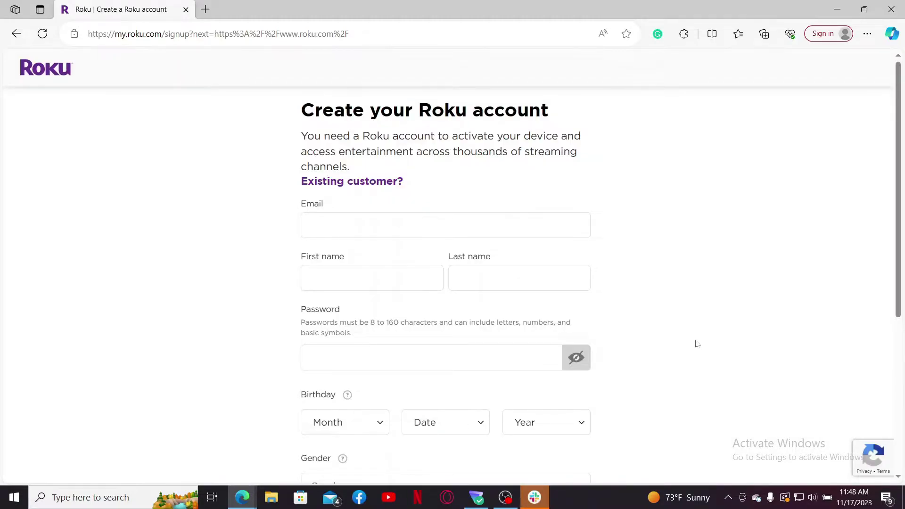
{"action": "scroll", "coordinate": [443, 334], "scroll_direction": "down", "scroll_amount": 3}
{"action": "scroll", "coordinate": [443, 333], "scroll_direction": "up", "scroll_amount": 5}
Step: Fill the email, first name and last name from saved autofill details
{"action": "left_click", "coordinate": [334, 227]}
{"action": "left_click", "coordinate": [353, 226]}
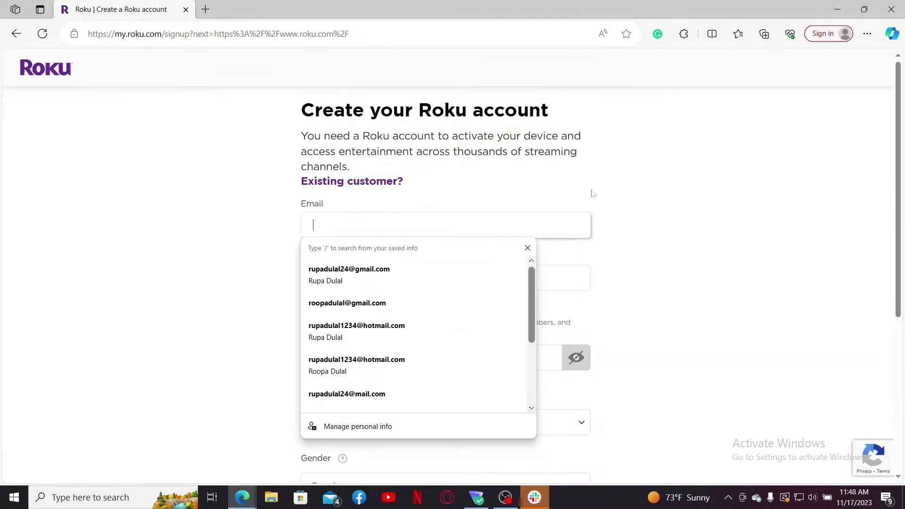
{"action": "type", "text": "r"}
{"action": "key", "text": "Escape"}
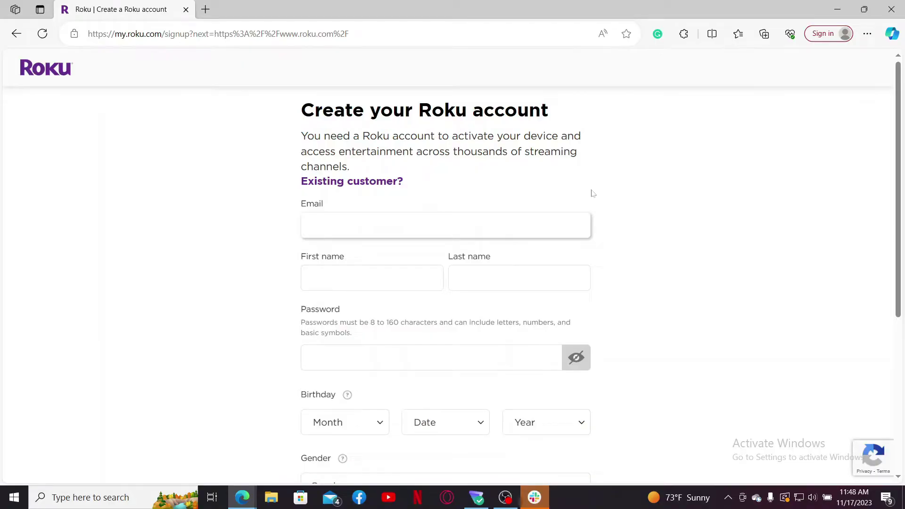
{"action": "type", "text": "rupa"}
{"action": "left_click", "coordinate": [349, 272]}
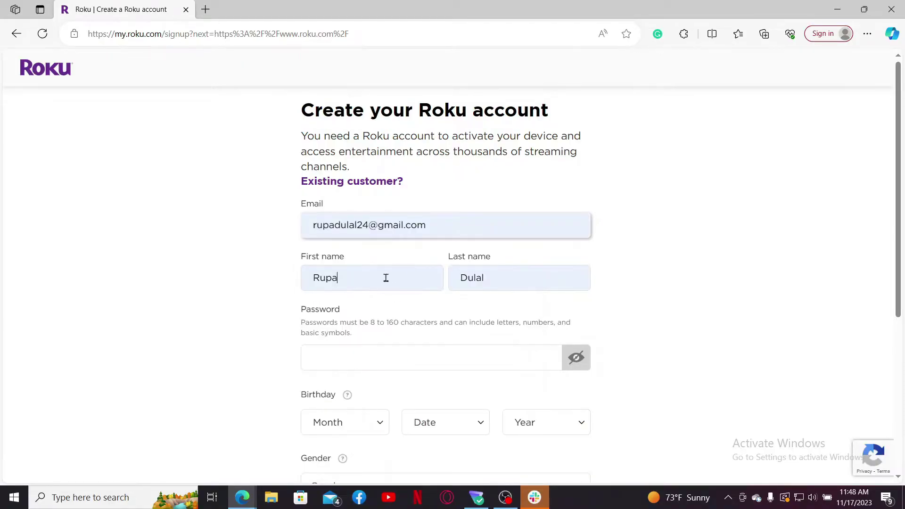
{"action": "left_click", "coordinate": [384, 277]}
{"action": "left_click", "coordinate": [564, 276]}
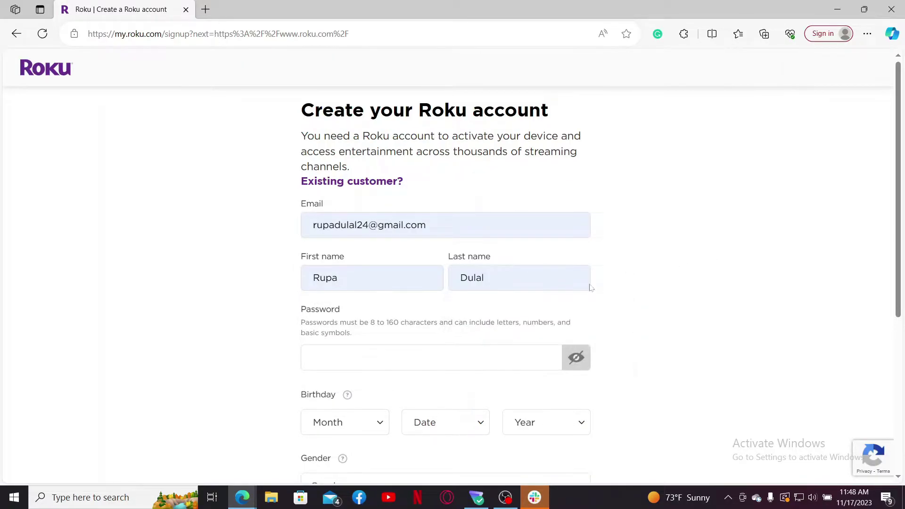
{"action": "scroll", "coordinate": [431, 350], "scroll_direction": "down", "scroll_amount": 1}
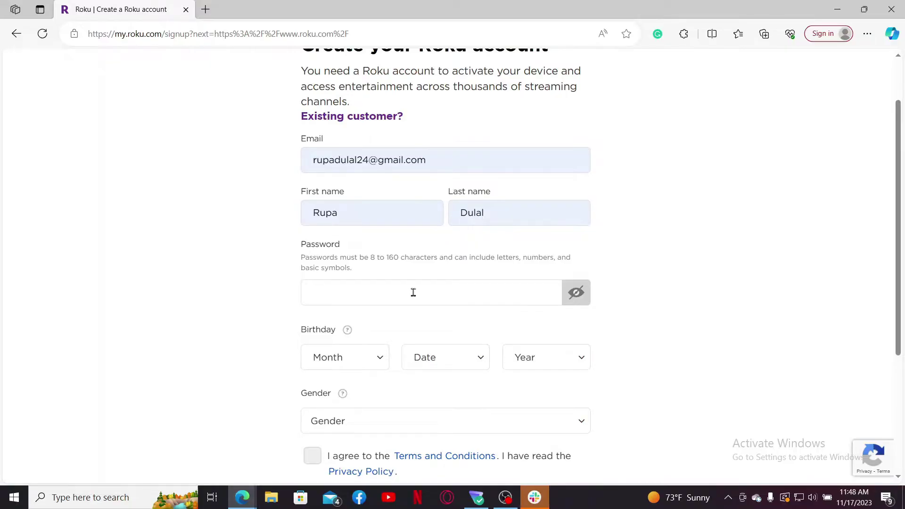
{"action": "type", "text": "****************"}
{"action": "scroll", "coordinate": [659, 304], "scroll_direction": "down", "scroll_amount": 2}
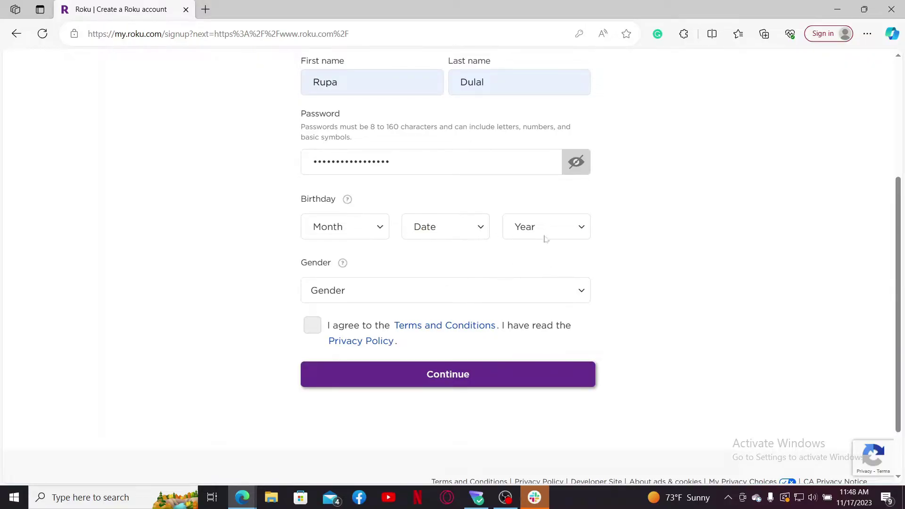
Step: Choose Female as gender, accept the Terms and Conditions, and submit the sign-up form
{"action": "left_click", "coordinate": [576, 291]}
{"action": "left_click", "coordinate": [343, 324]}
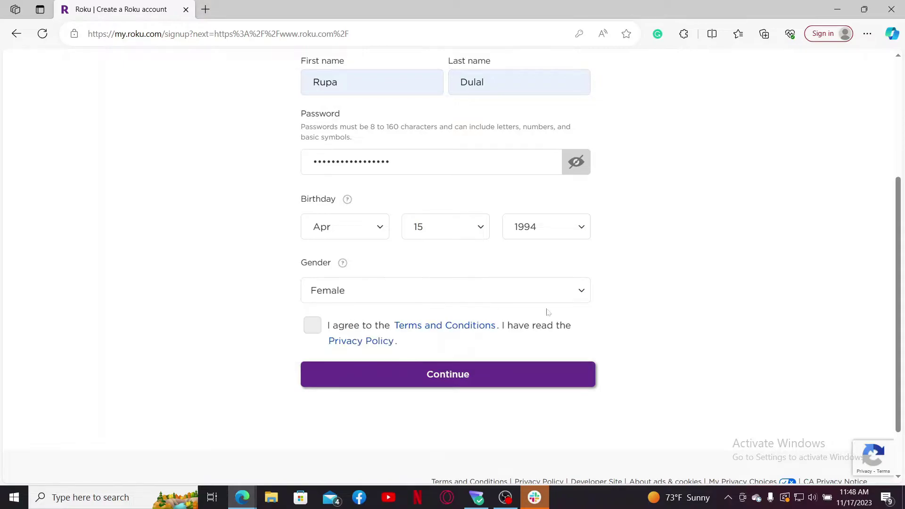
{"action": "scroll", "coordinate": [754, 291], "scroll_direction": "up", "scroll_amount": 5}
{"action": "scroll", "coordinate": [754, 291], "scroll_direction": "down", "scroll_amount": 5}
{"action": "left_click", "coordinate": [312, 325]}
{"action": "left_click", "coordinate": [445, 374]}
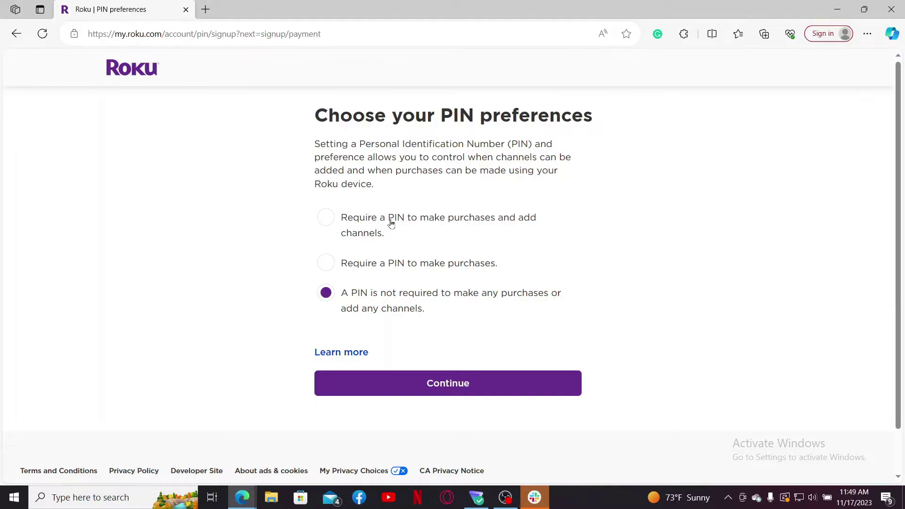
Step: Dismiss the Create PIN popups and select 'A PIN is not required' for purchases and channels
{"action": "left_click", "coordinate": [332, 221]}
{"action": "left_click", "coordinate": [325, 219]}
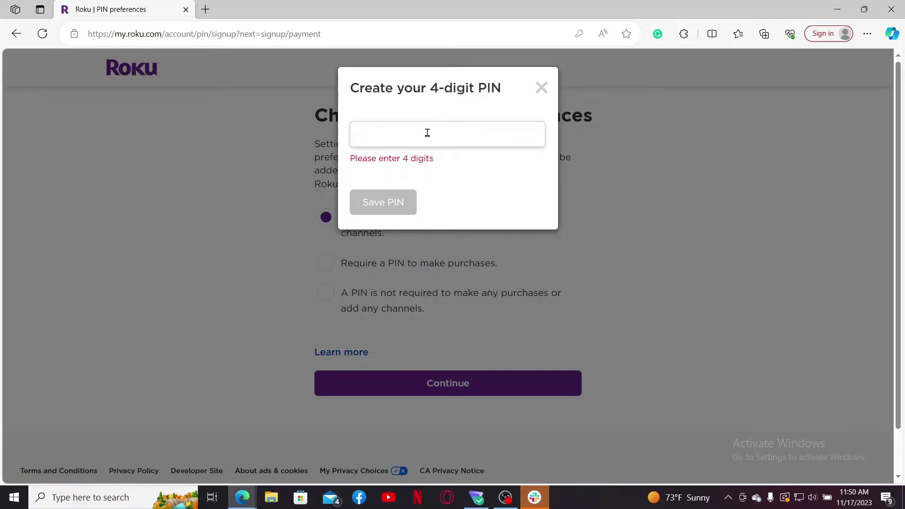
{"action": "left_click", "coordinate": [470, 186]}
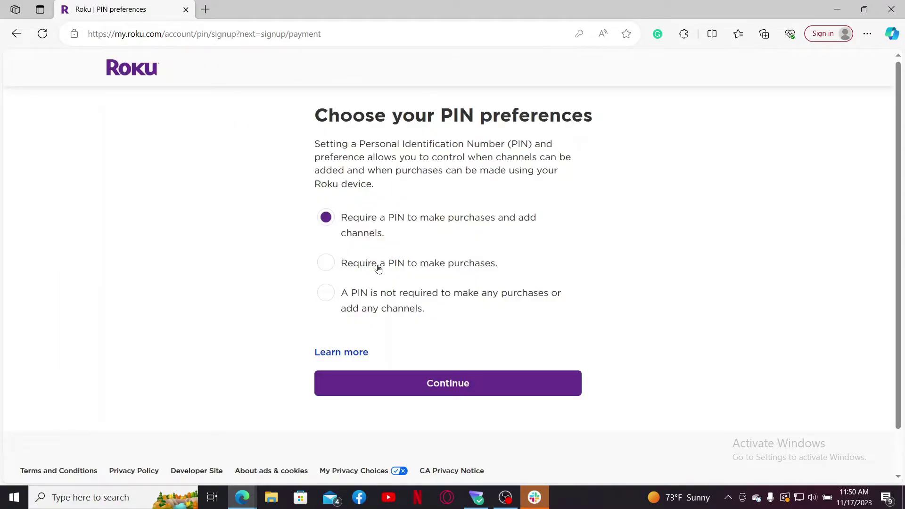
{"action": "left_click", "coordinate": [326, 264]}
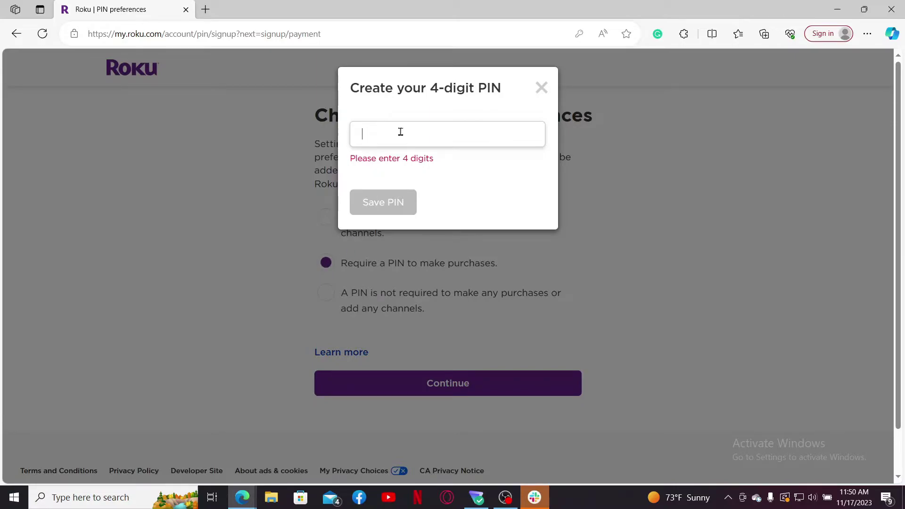
{"action": "left_click", "coordinate": [547, 206]}
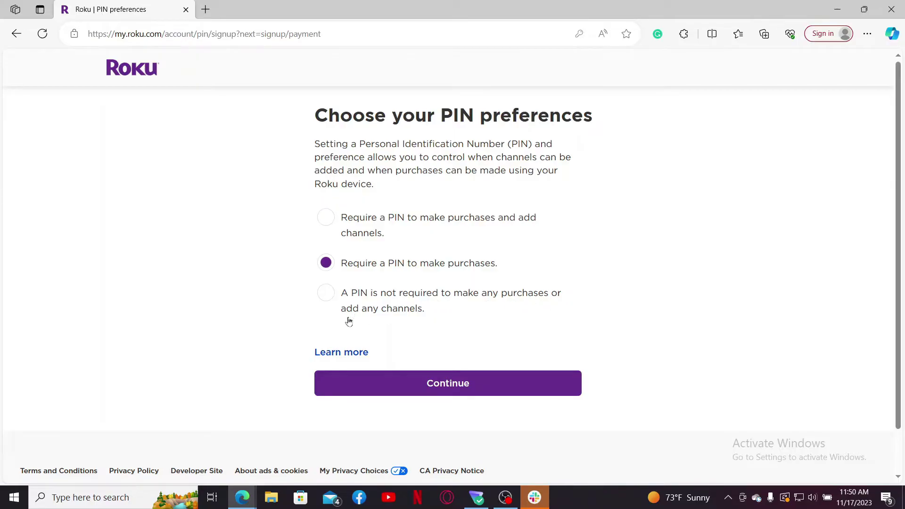
{"action": "left_click", "coordinate": [326, 295]}
Step: Continue past the PIN step, then try PayPal before returning to credit or debit card
{"action": "left_click", "coordinate": [447, 383]}
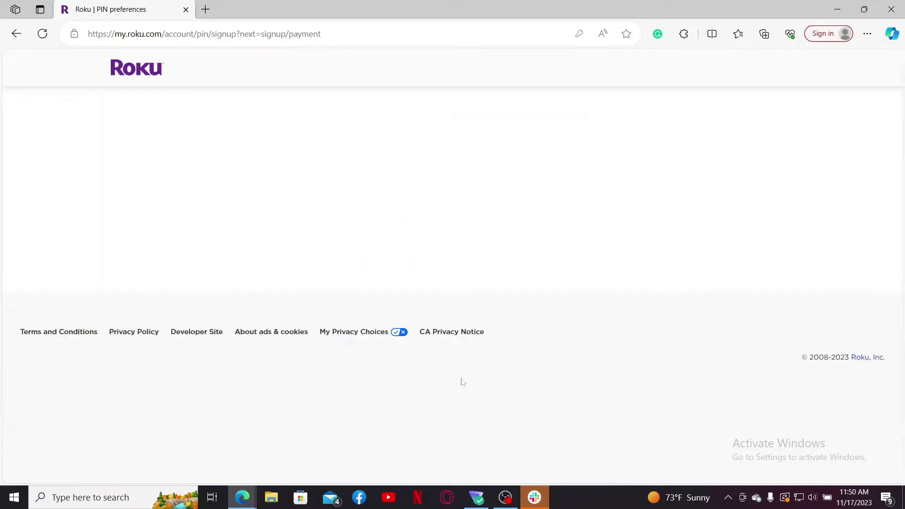
{"action": "scroll", "coordinate": [418, 350], "scroll_direction": "down", "scroll_amount": 2}
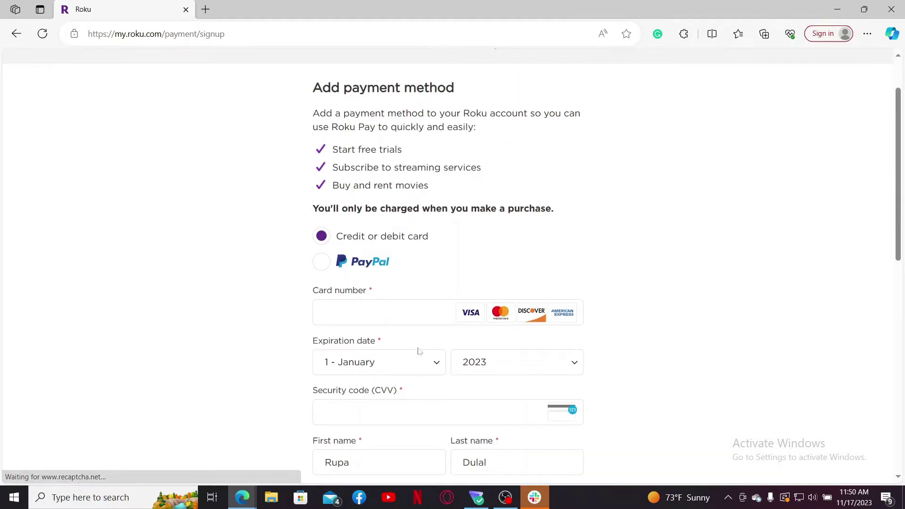
{"action": "scroll", "coordinate": [418, 350], "scroll_direction": "down", "scroll_amount": 3}
{"action": "scroll", "coordinate": [419, 350], "scroll_direction": "down", "scroll_amount": 1}
{"action": "scroll", "coordinate": [418, 350], "scroll_direction": "up", "scroll_amount": 2}
{"action": "scroll", "coordinate": [419, 350], "scroll_direction": "up", "scroll_amount": 1}
{"action": "scroll", "coordinate": [418, 349], "scroll_direction": "up", "scroll_amount": 1}
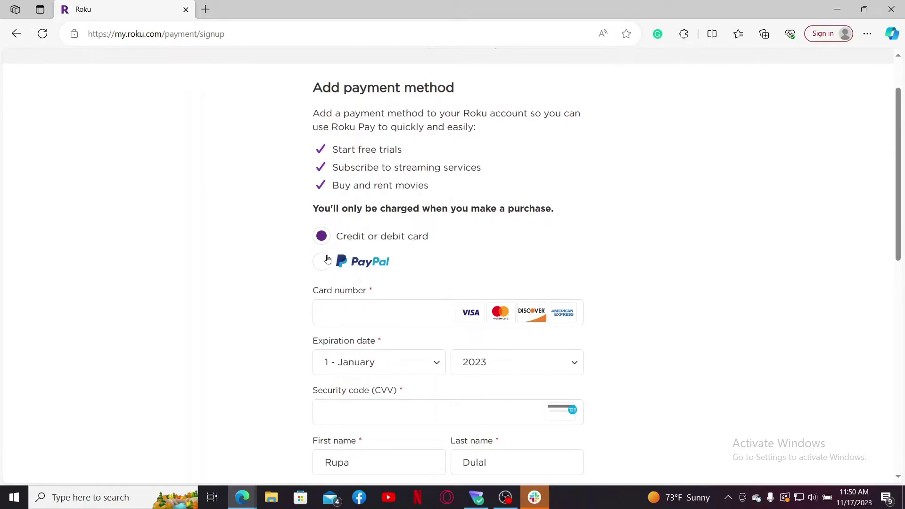
{"action": "left_click", "coordinate": [327, 261]}
{"action": "left_click", "coordinate": [322, 303]}
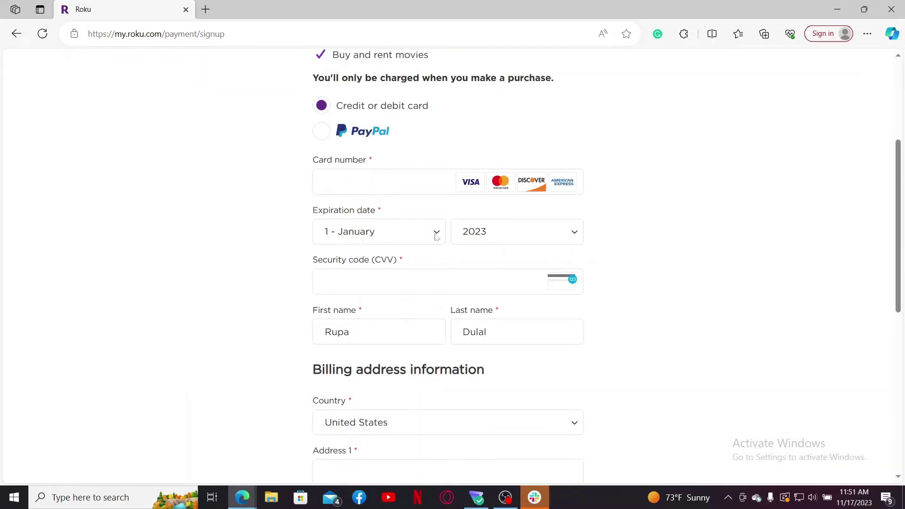
{"action": "scroll", "coordinate": [453, 238], "scroll_direction": "down", "scroll_amount": 1}
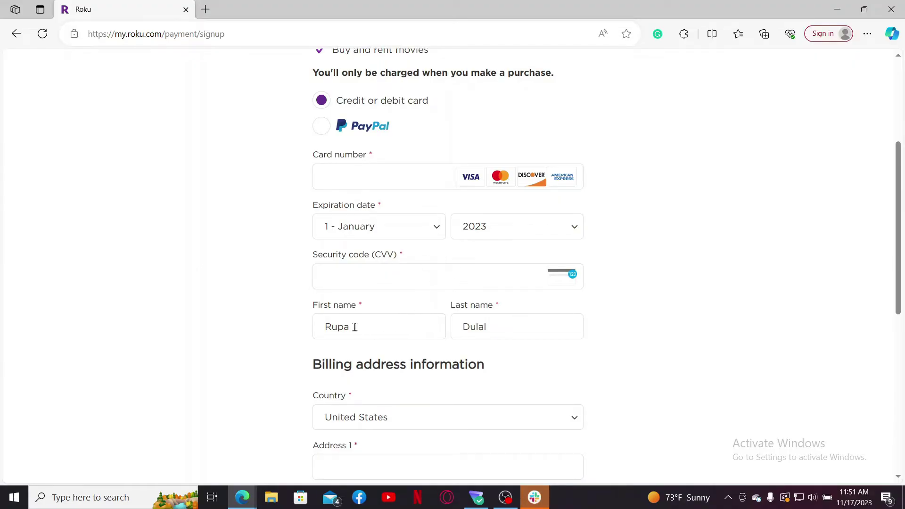
{"action": "scroll", "coordinate": [533, 325], "scroll_direction": "down", "scroll_amount": 2}
{"action": "scroll", "coordinate": [510, 331], "scroll_direction": "down", "scroll_amount": 2}
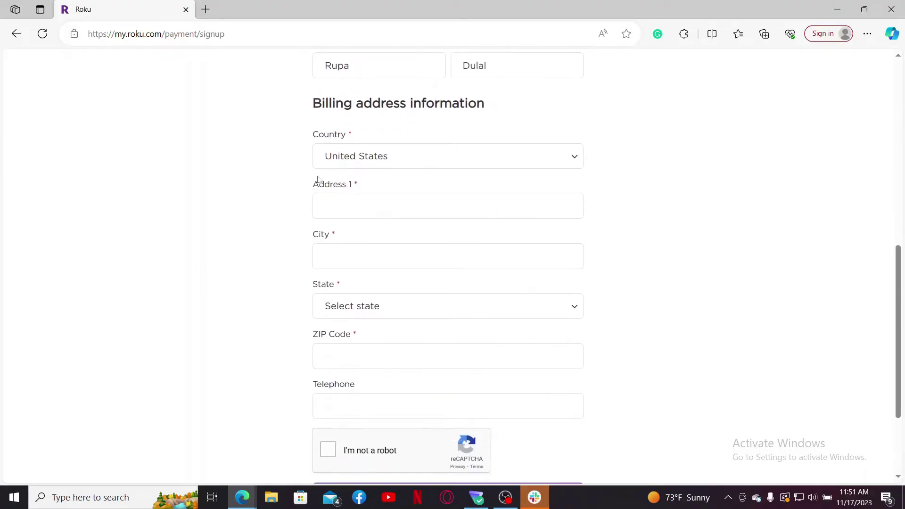
{"action": "scroll", "coordinate": [404, 320], "scroll_direction": "down", "scroll_amount": 1}
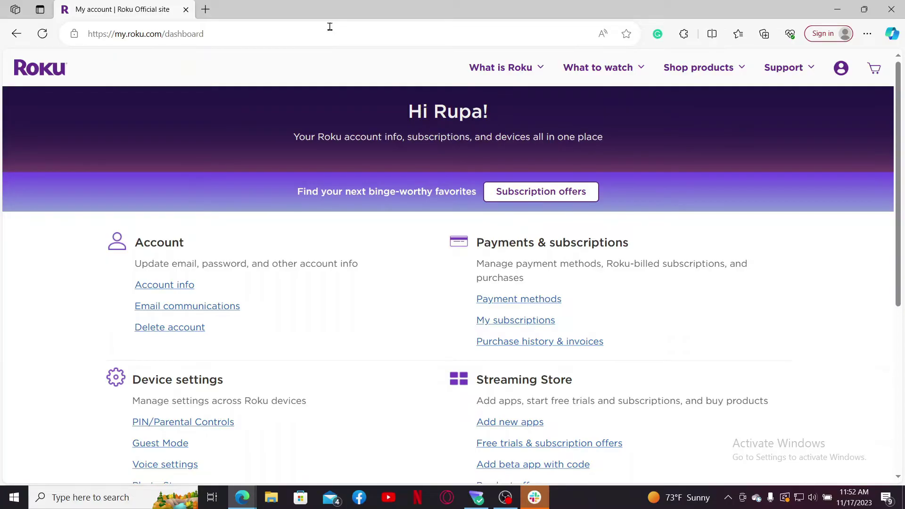
{"action": "scroll", "coordinate": [457, 224], "scroll_direction": "down", "scroll_amount": 3}
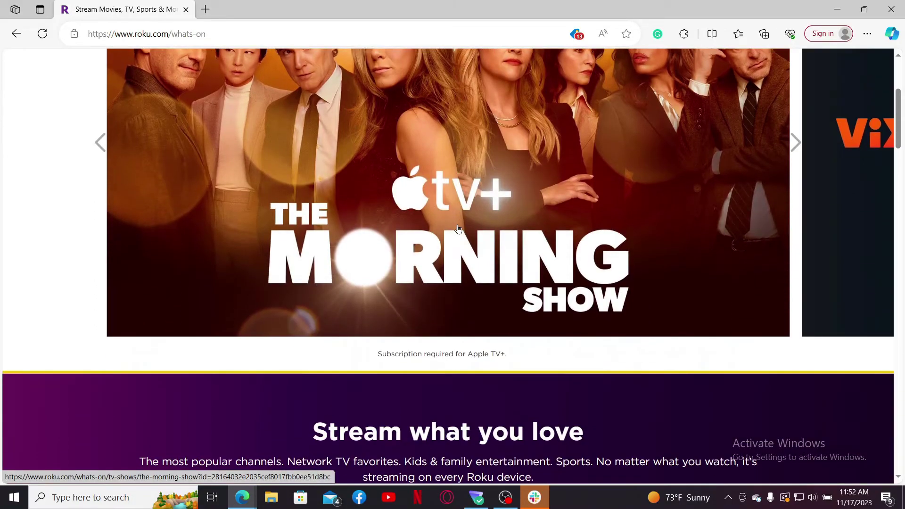
{"action": "scroll", "coordinate": [458, 224], "scroll_direction": "down", "scroll_amount": 3}
{"action": "scroll", "coordinate": [457, 224], "scroll_direction": "up", "scroll_amount": 5}
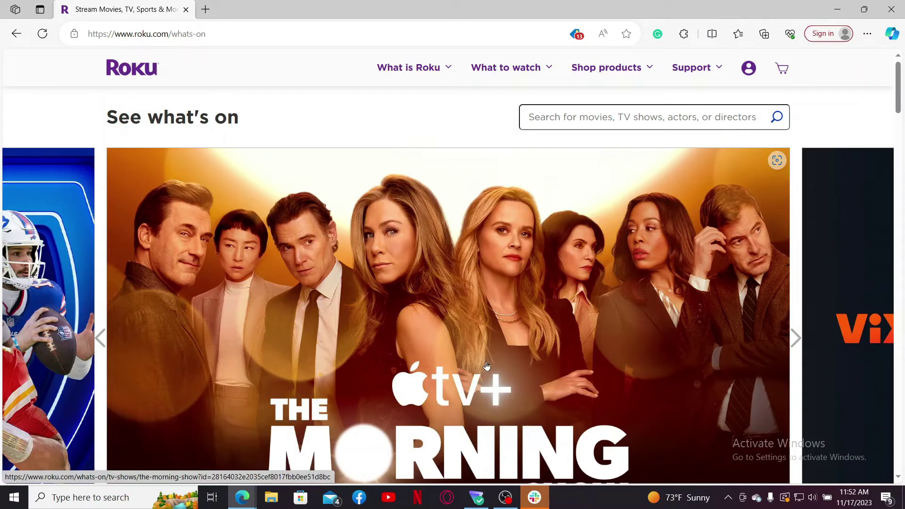
{"action": "scroll", "coordinate": [487, 367], "scroll_direction": "down", "scroll_amount": 5}
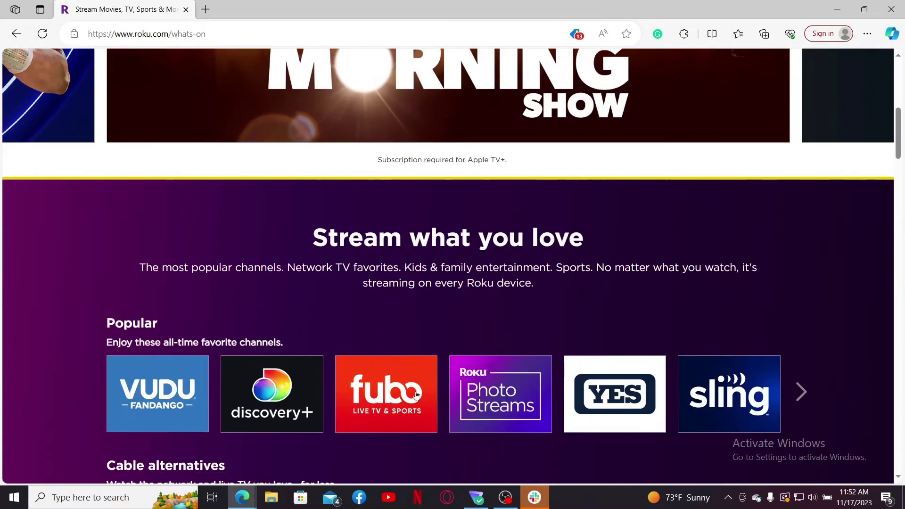
{"action": "scroll", "coordinate": [415, 391], "scroll_direction": "down", "scroll_amount": 2}
{"action": "scroll", "coordinate": [415, 391], "scroll_direction": "down", "scroll_amount": 2}
{"action": "scroll", "coordinate": [415, 392], "scroll_direction": "down", "scroll_amount": 1}
{"action": "scroll", "coordinate": [415, 391], "scroll_direction": "down", "scroll_amount": 1}
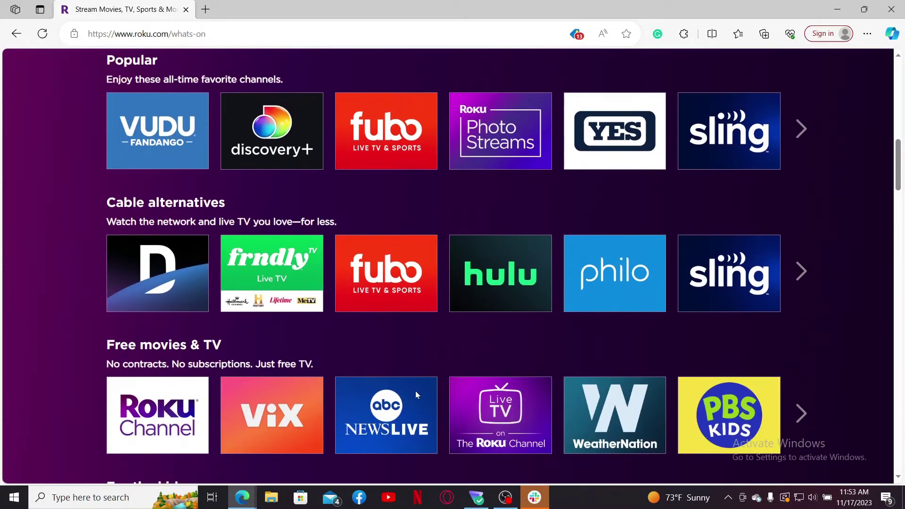
{"action": "scroll", "coordinate": [415, 391], "scroll_direction": "down", "scroll_amount": 1}
{"action": "scroll", "coordinate": [415, 391], "scroll_direction": "up", "scroll_amount": 8}
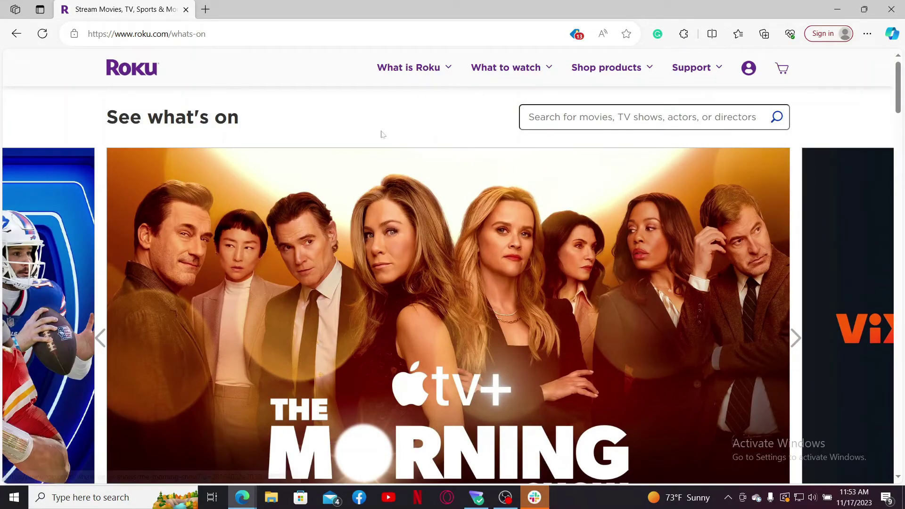
Step: Hide the browser with Win+D to reveal the Windows desktop
{"action": "key", "text": "super+d"}
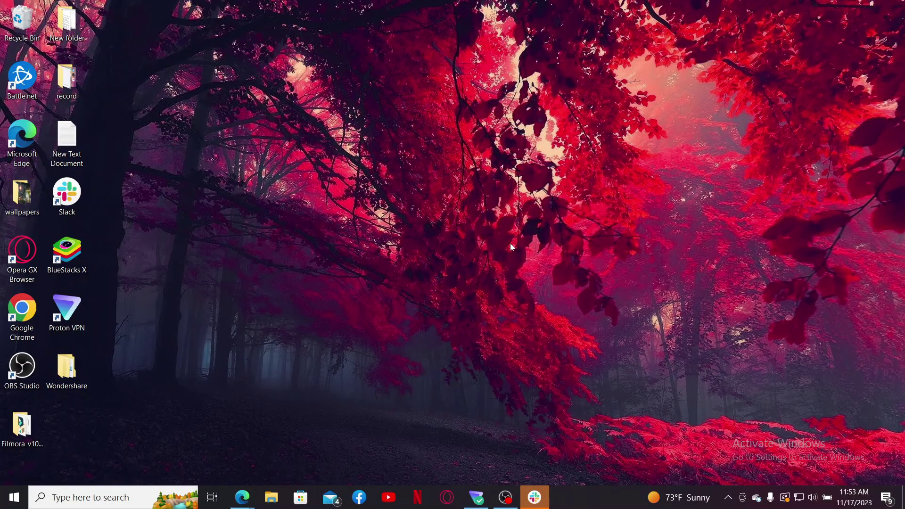